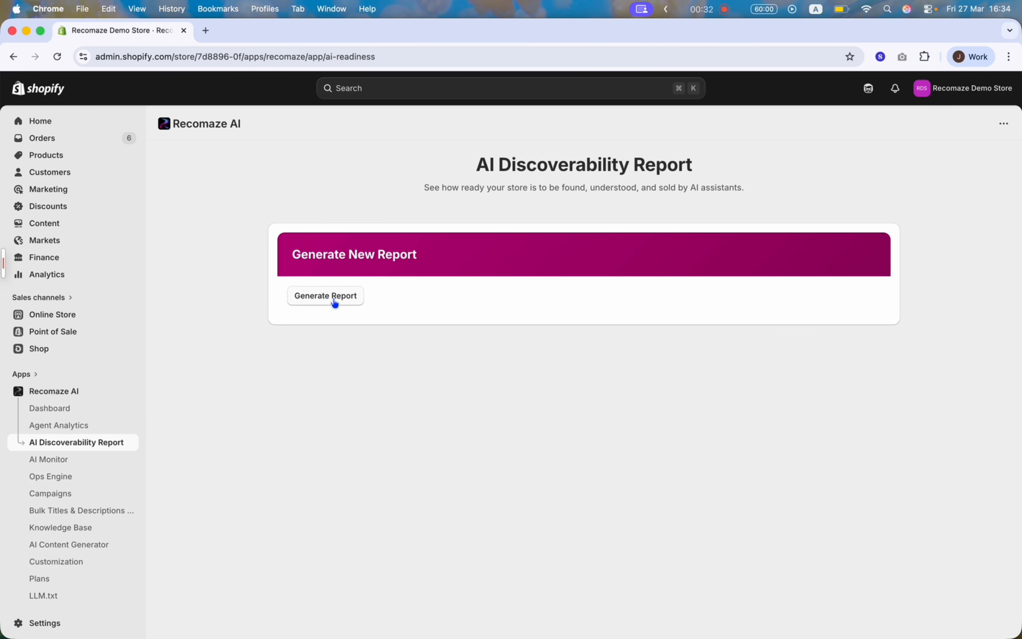
Generate a new AI Discoverability Report for the store and view its overall score and summary
left_click(336, 297)
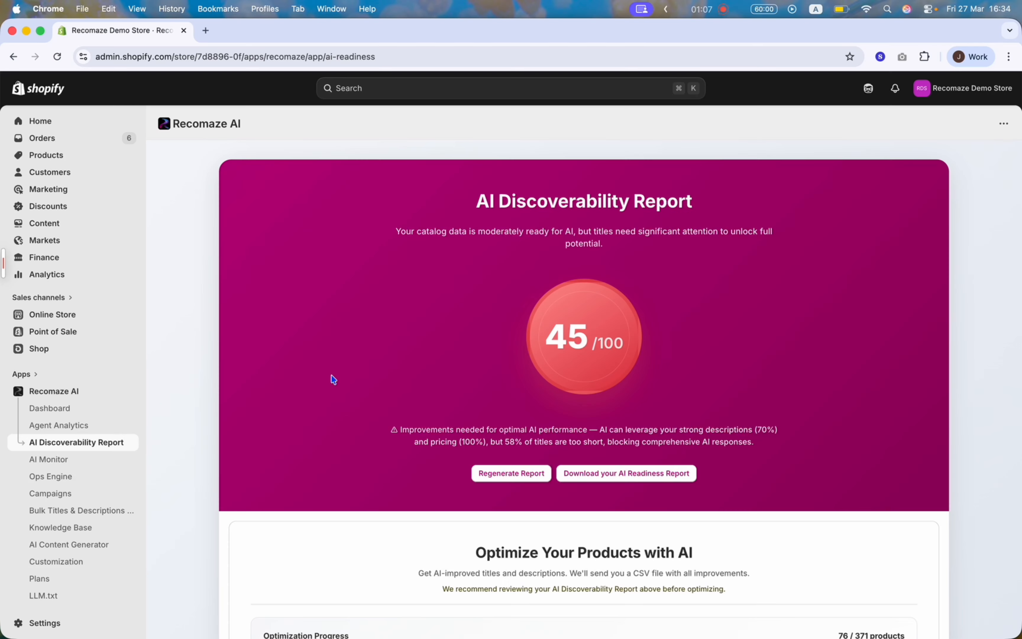
scroll(334, 379, "up", 1)
scroll(332, 379, "down", 3)
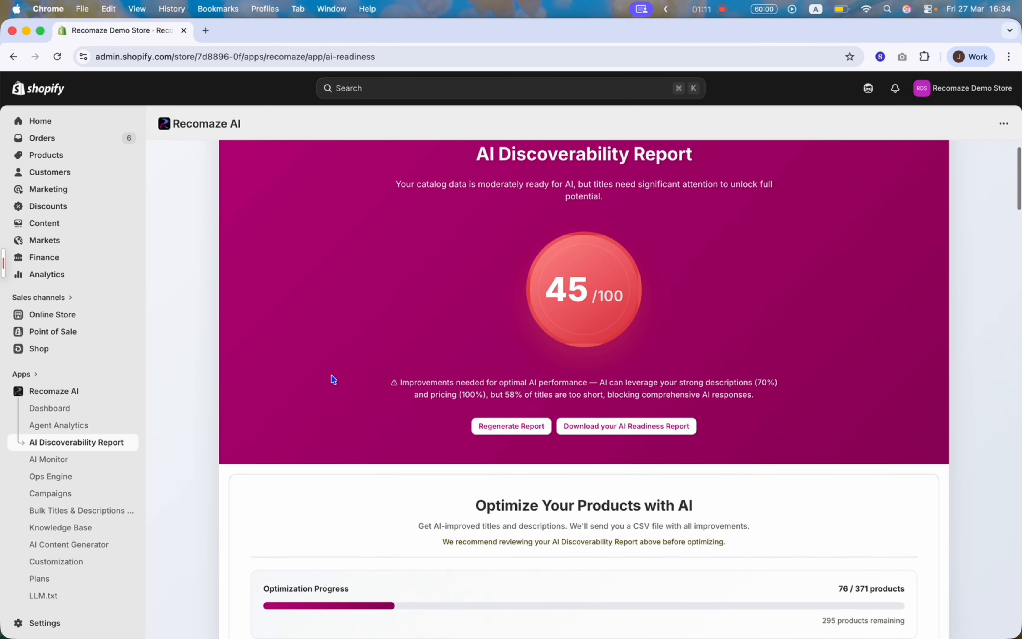
scroll(433, 385, "down", 1)
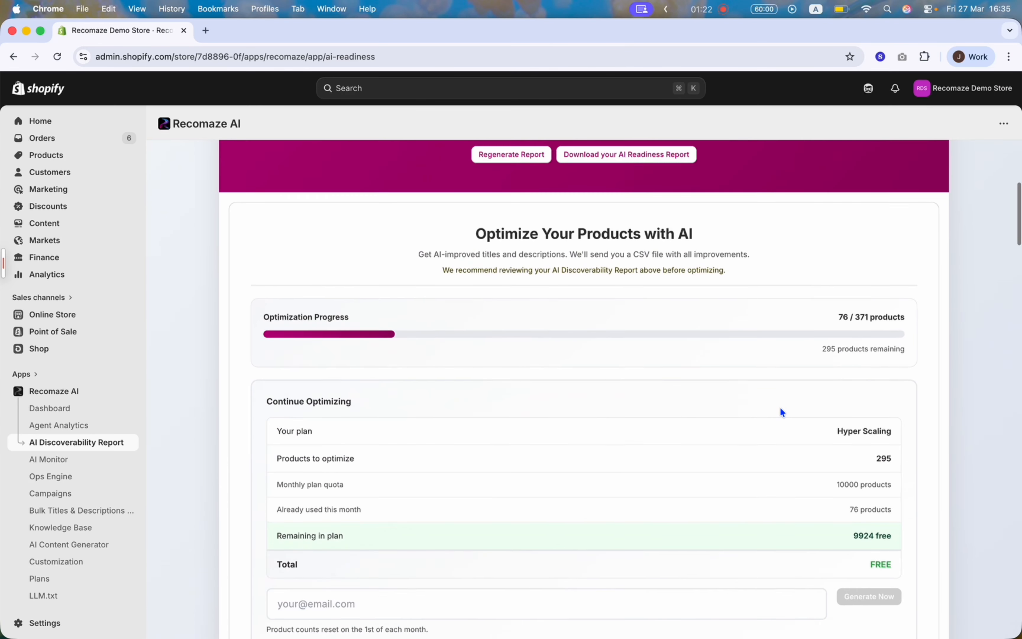
Review the report's product optimization section, the Critical Blockers with their title examples, and the Action Plan
scroll(780, 413, "down", 10)
scroll(780, 407, "down", 5)
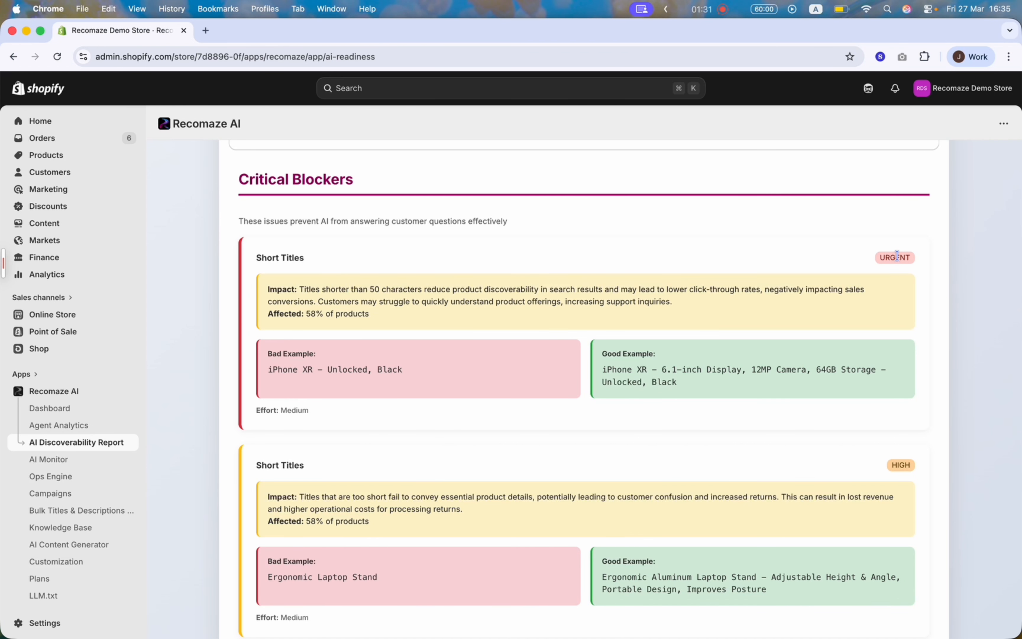
scroll(769, 439, "down", 2)
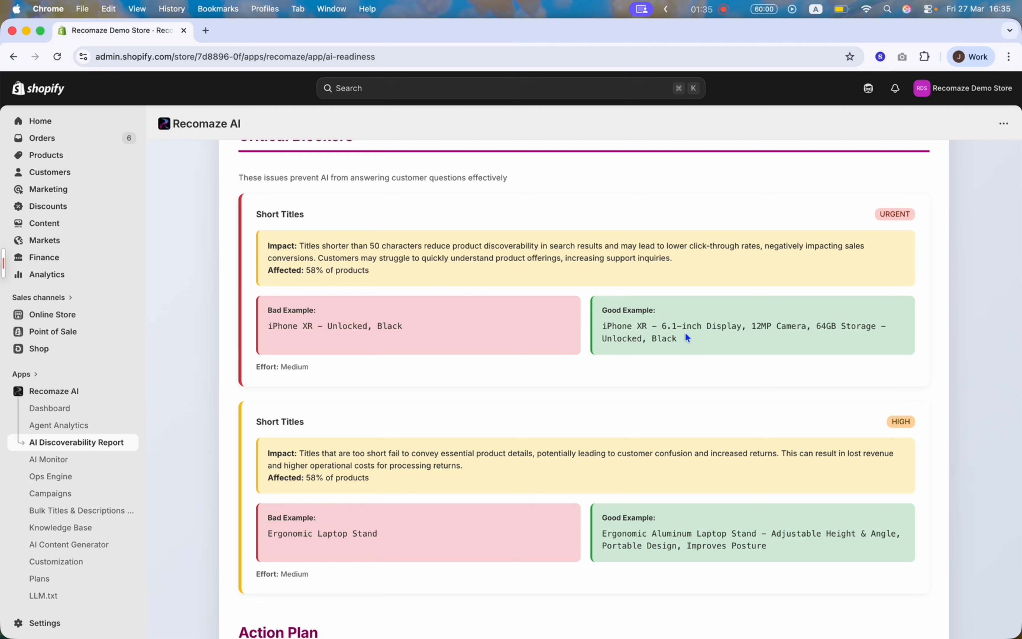
scroll(628, 371, "down", 1)
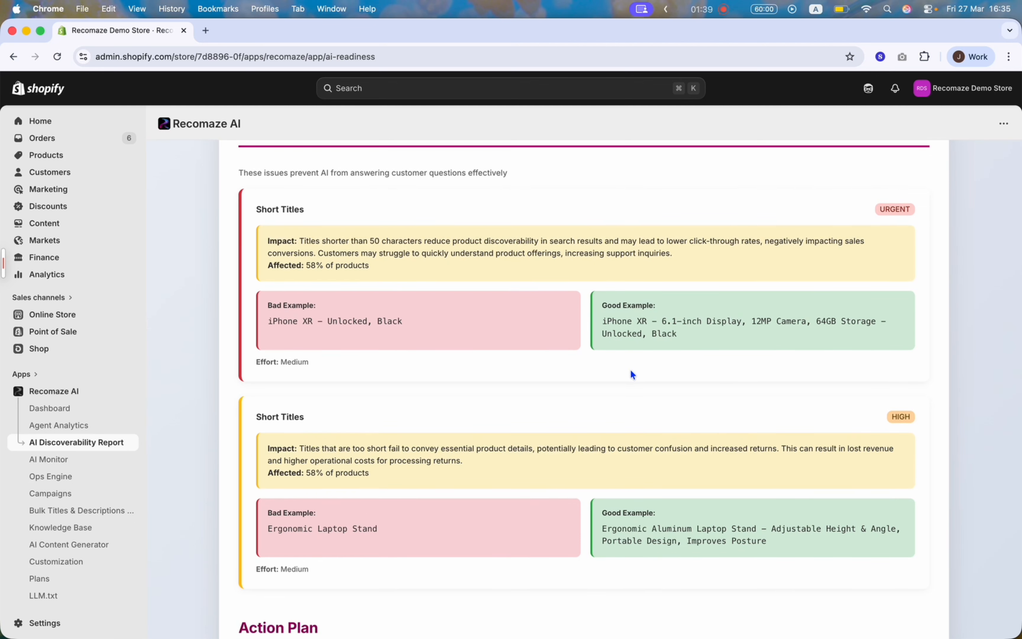
scroll(631, 371, "down", 8)
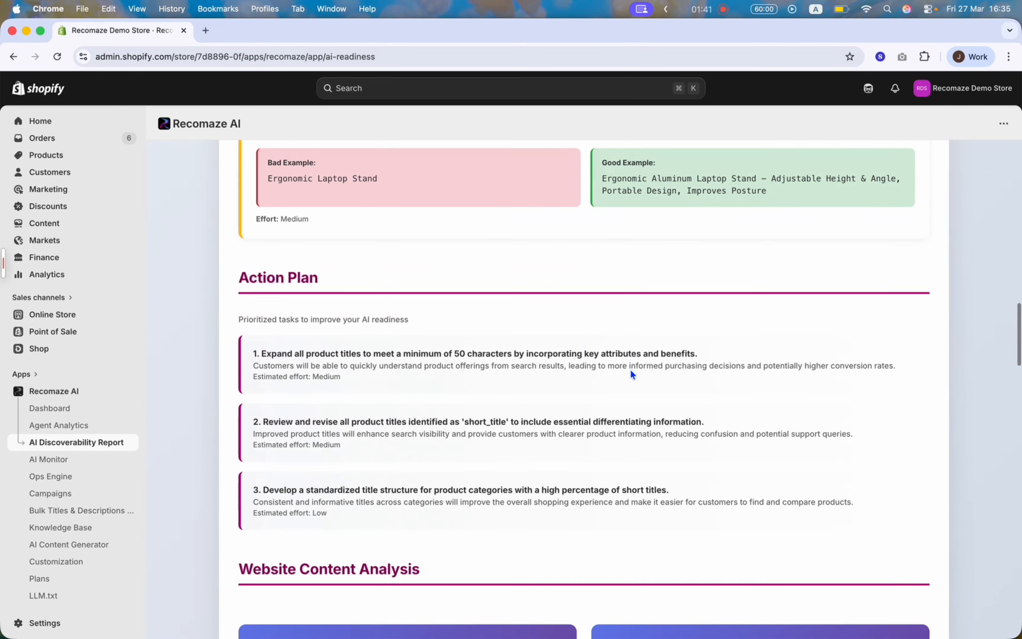
scroll(630, 368, "down", 1)
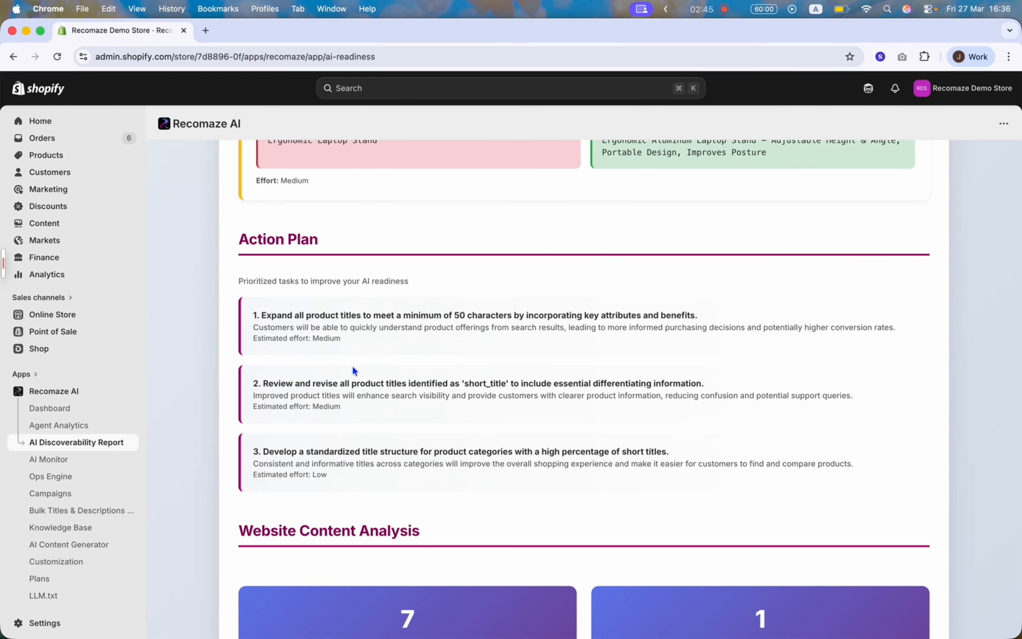
Enter the recipient email under Continue Optimizing and generate the AI-improved titles and descriptions for the remaining products
scroll(352, 366, "up", 15)
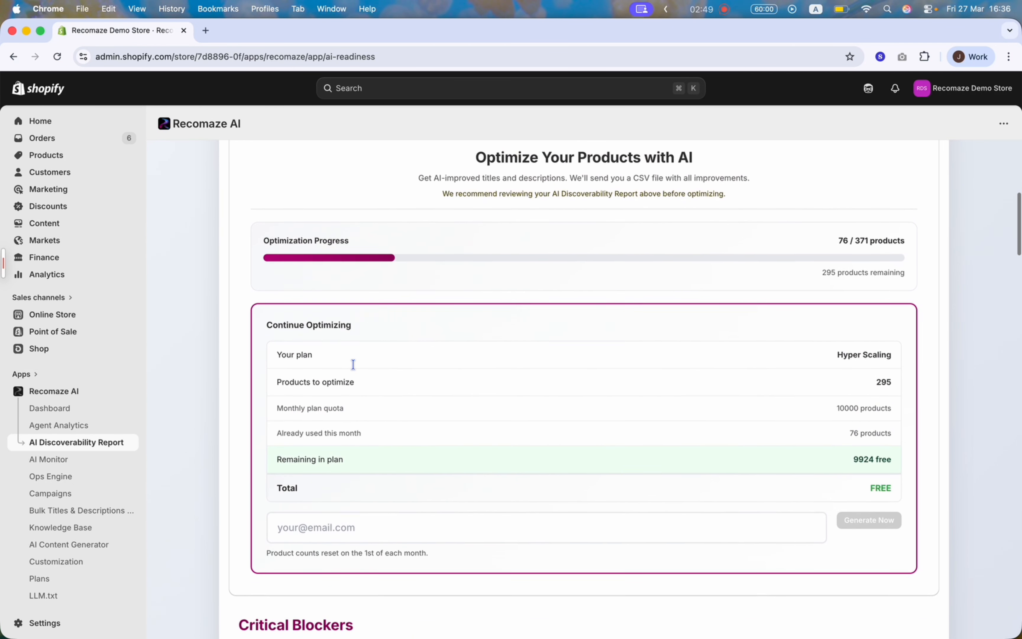
scroll(353, 364, "up", 2)
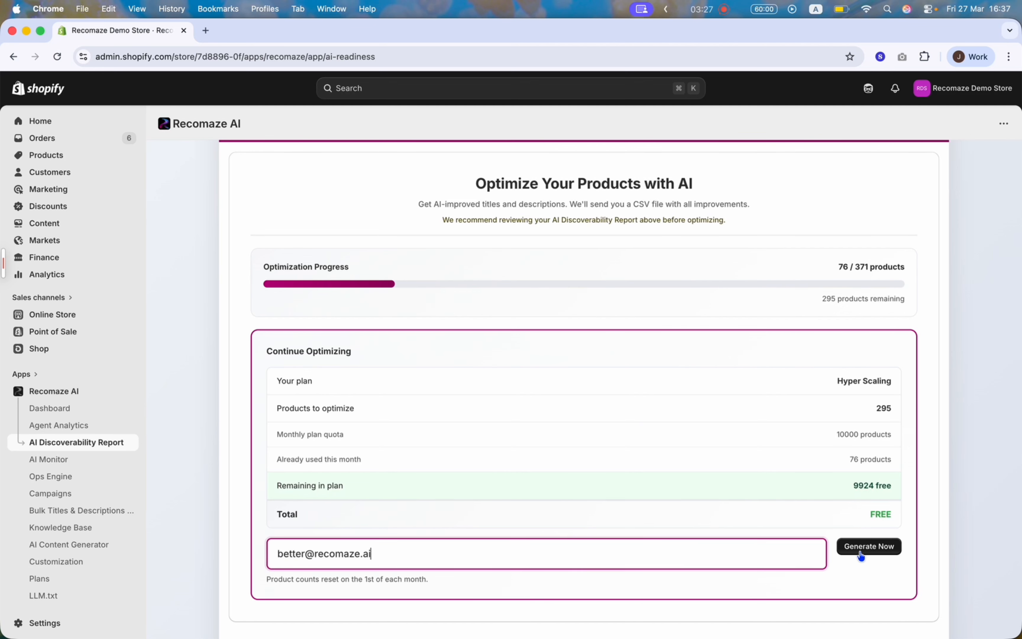
left_click(861, 548)
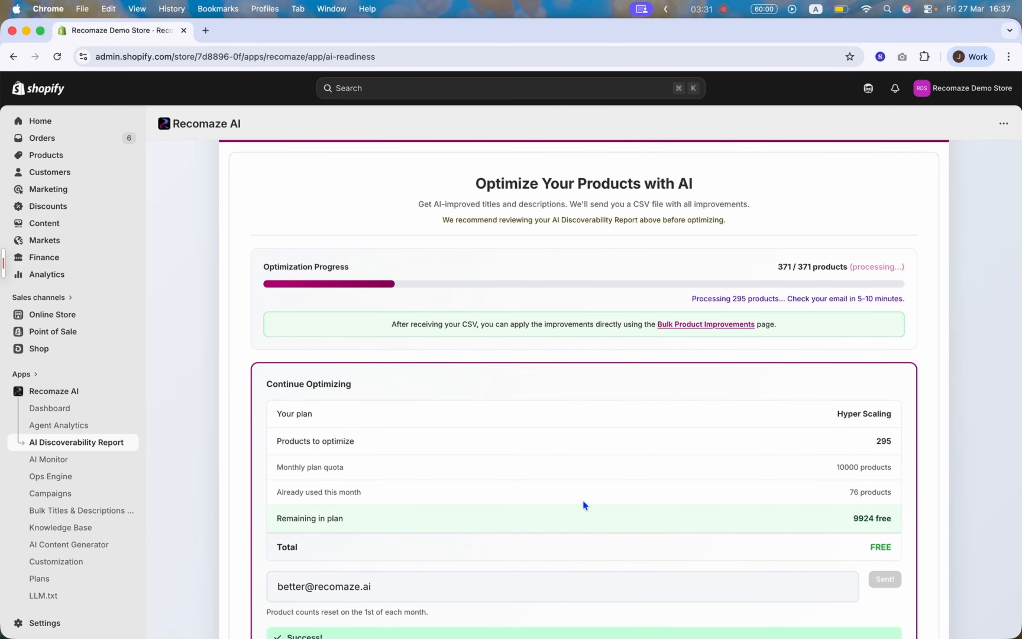
scroll(583, 500, "down", 3)
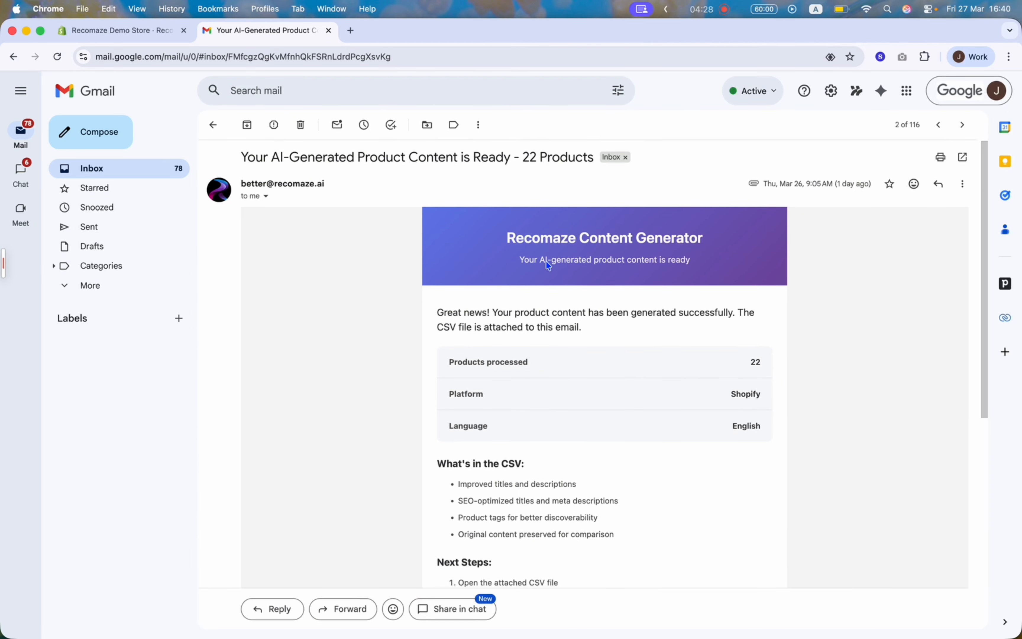
Examine the email about the generated content and the columns of its CSV, from SEO Title through the original product content
scroll(546, 260, "down", 2)
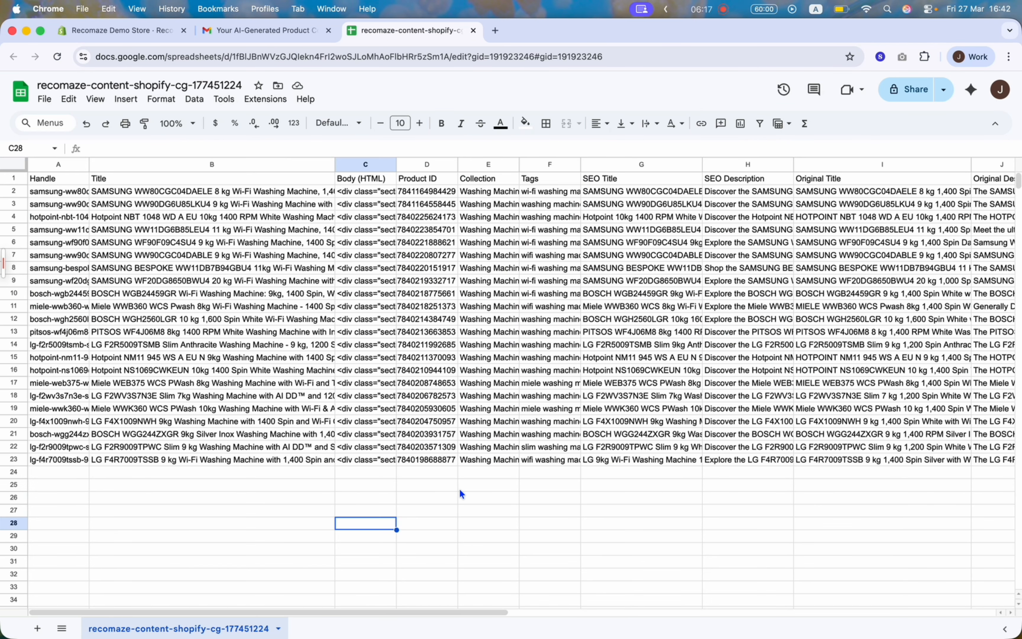
left_click(468, 496)
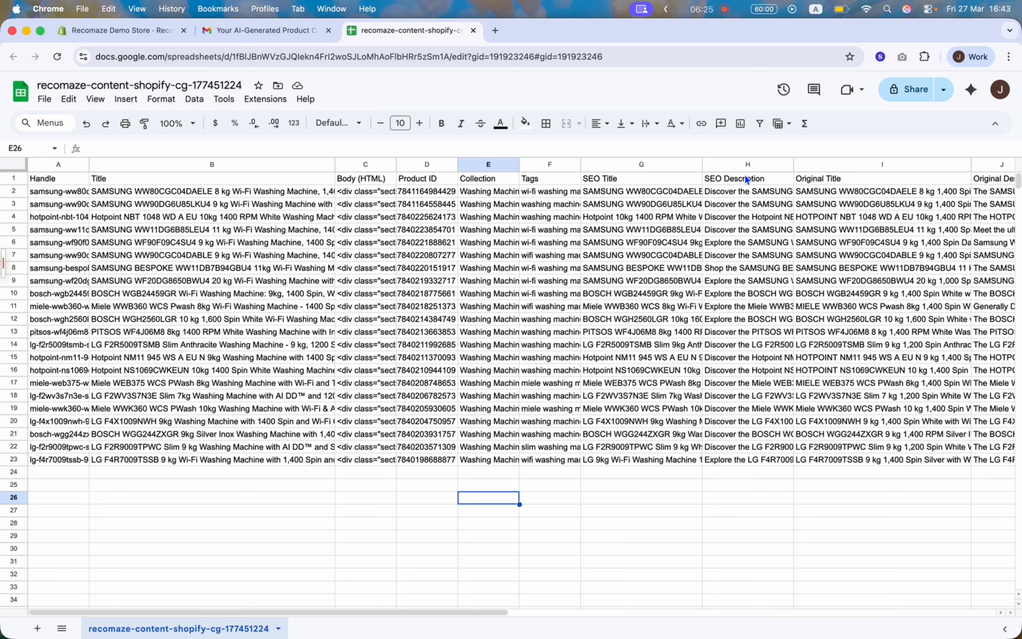
left_click_drag(845, 318, 651, 333)
left_click_drag(814, 486, 641, 516)
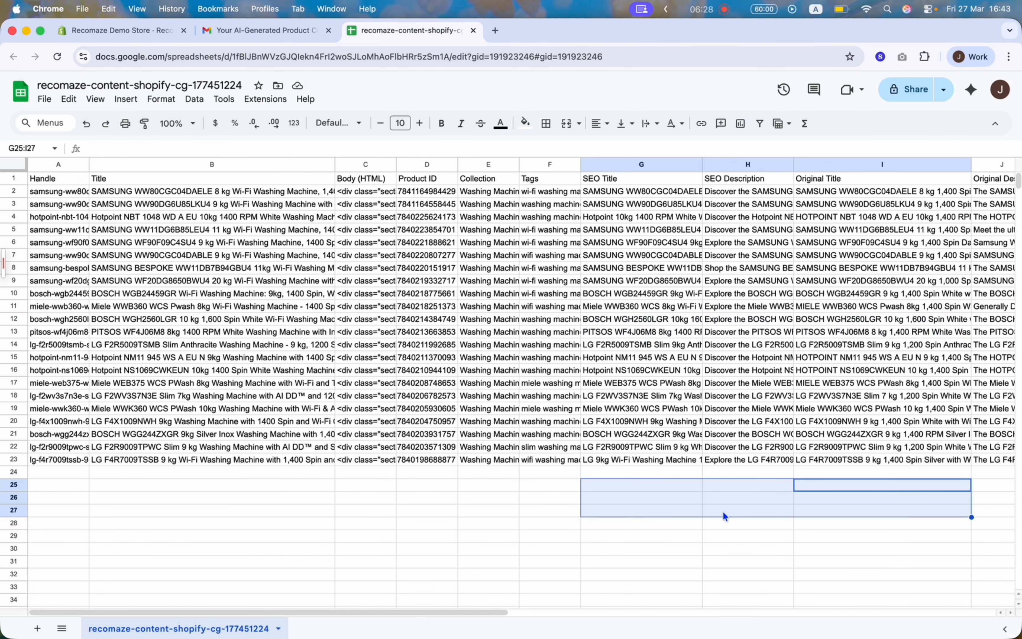
scroll(723, 511, "right", 6)
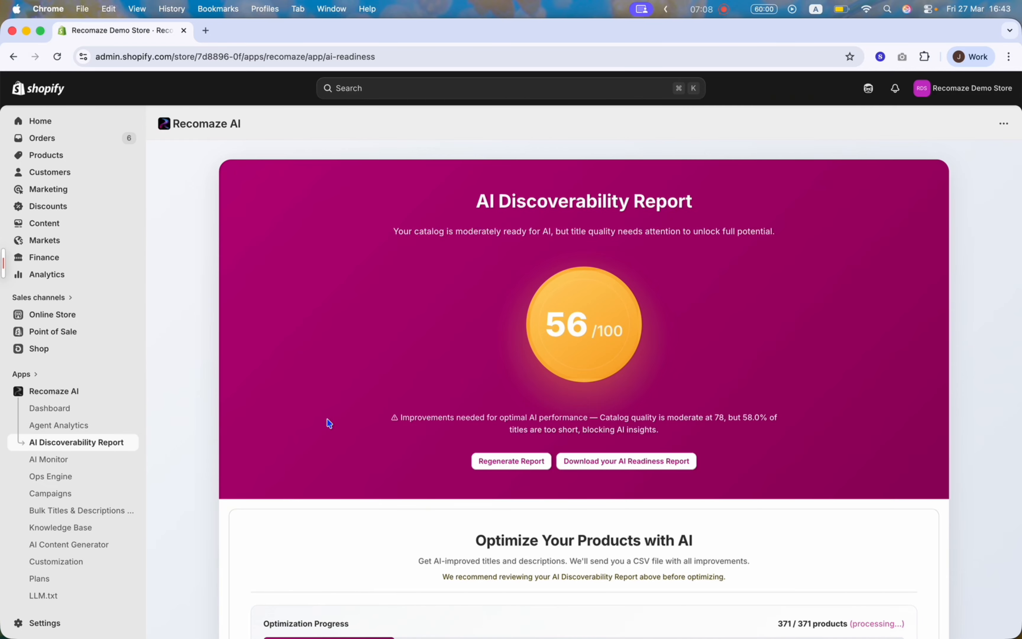
In the AI Content Generator, download a backup CSV of the TVs collection
left_click(80, 544)
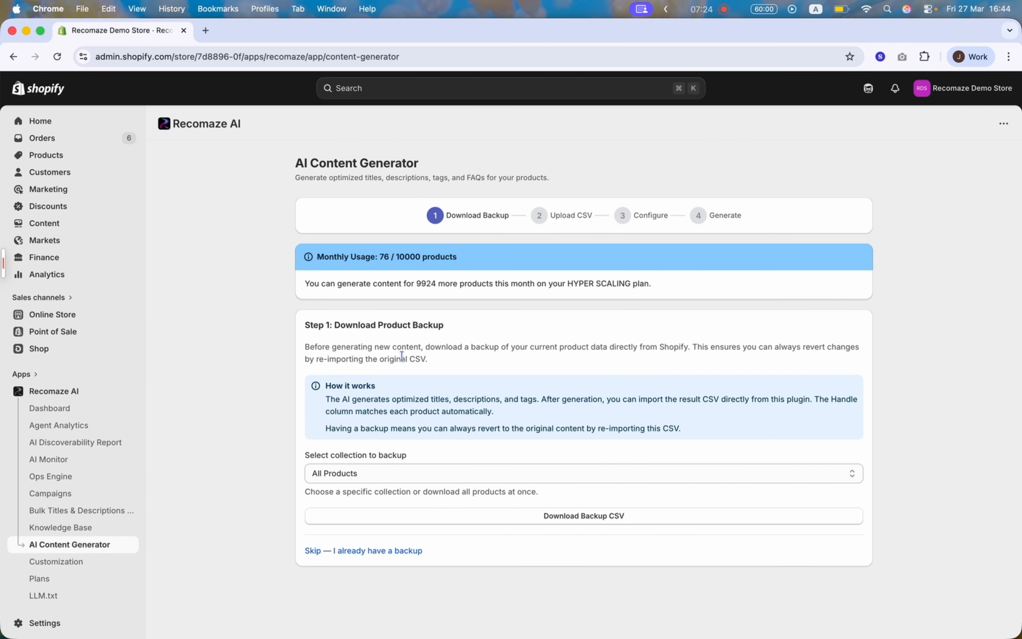
left_click(372, 475)
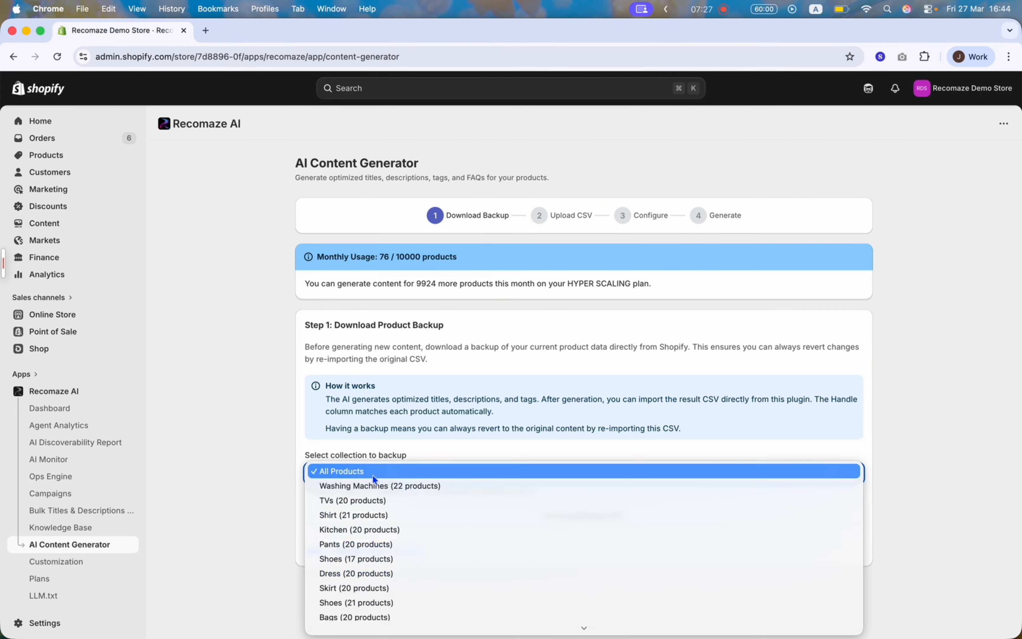
left_click(373, 498)
left_click(501, 520)
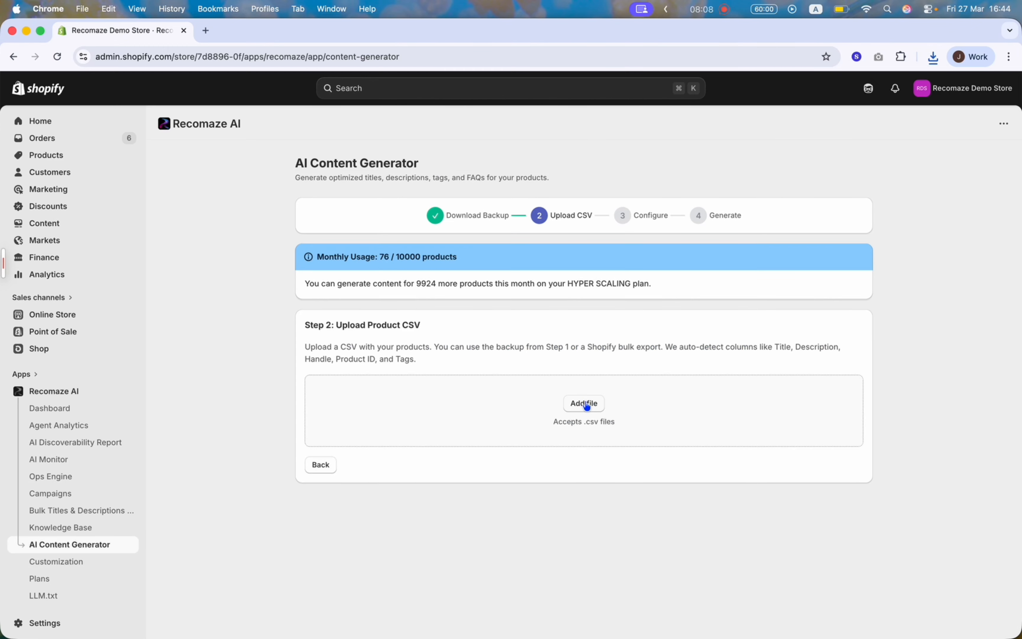
Upload product-backup-tvs-2026-03-27.csv as the product CSV and continue to the generation configuration
left_click(587, 406)
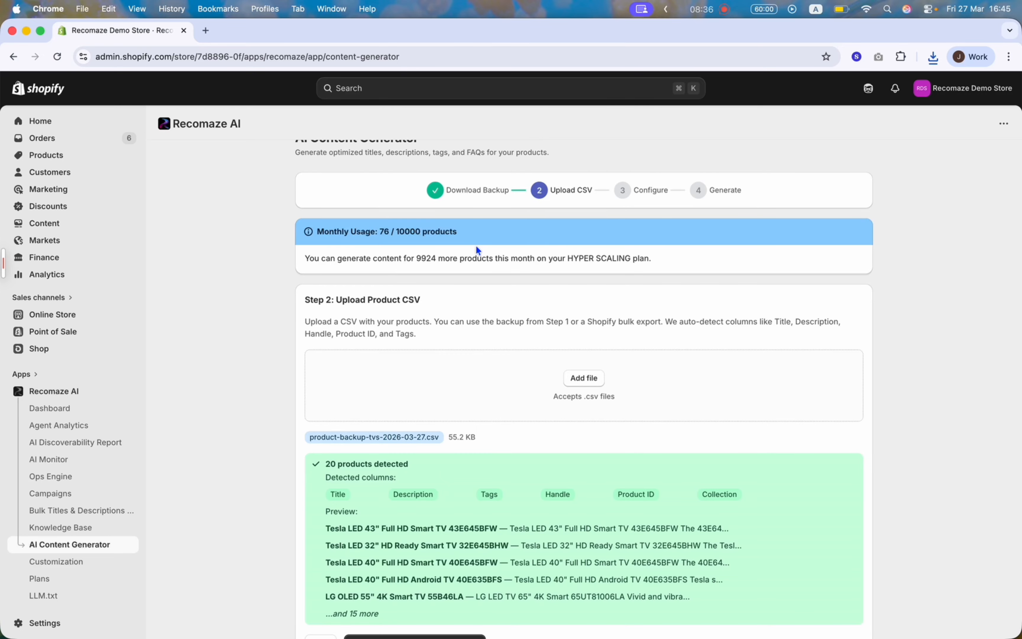
scroll(476, 245, "down", 2)
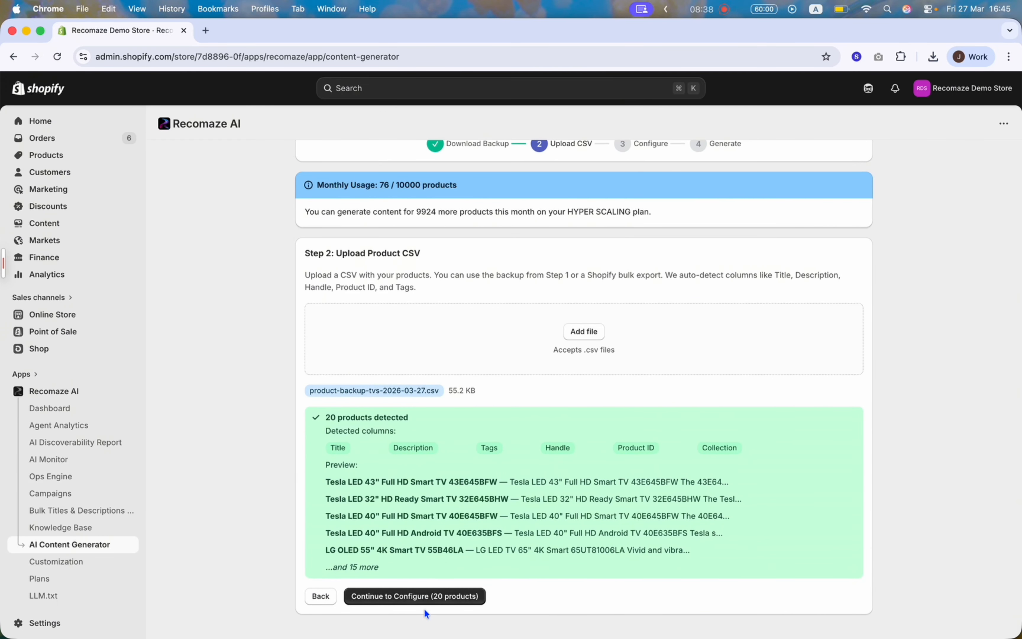
left_click(426, 594)
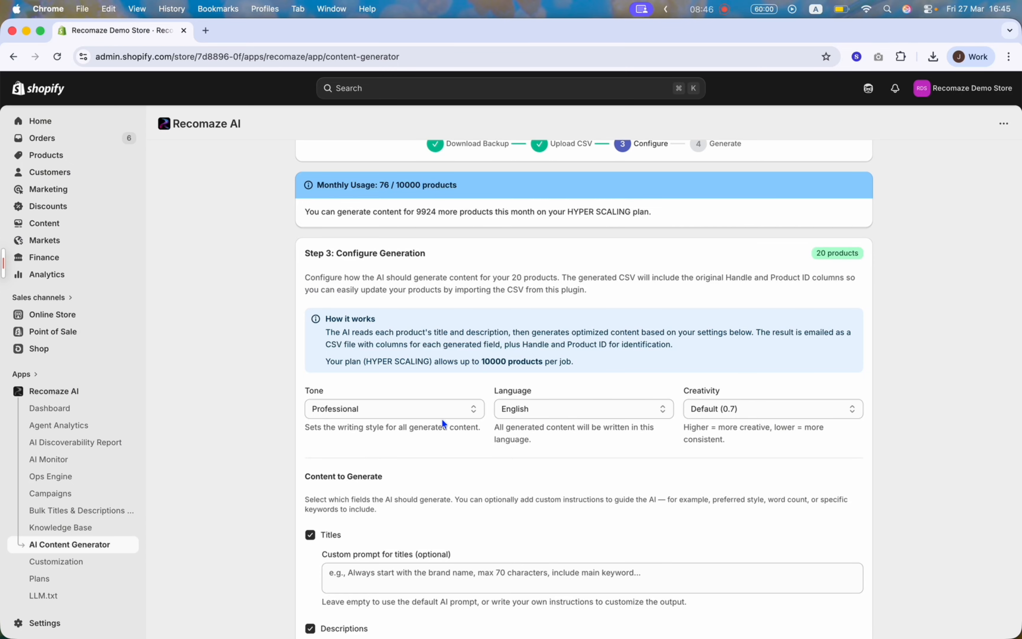
Examine the tone, creativity and content options for generation, keeping the Professional tone and Default (0.7) creativity
left_click(431, 417)
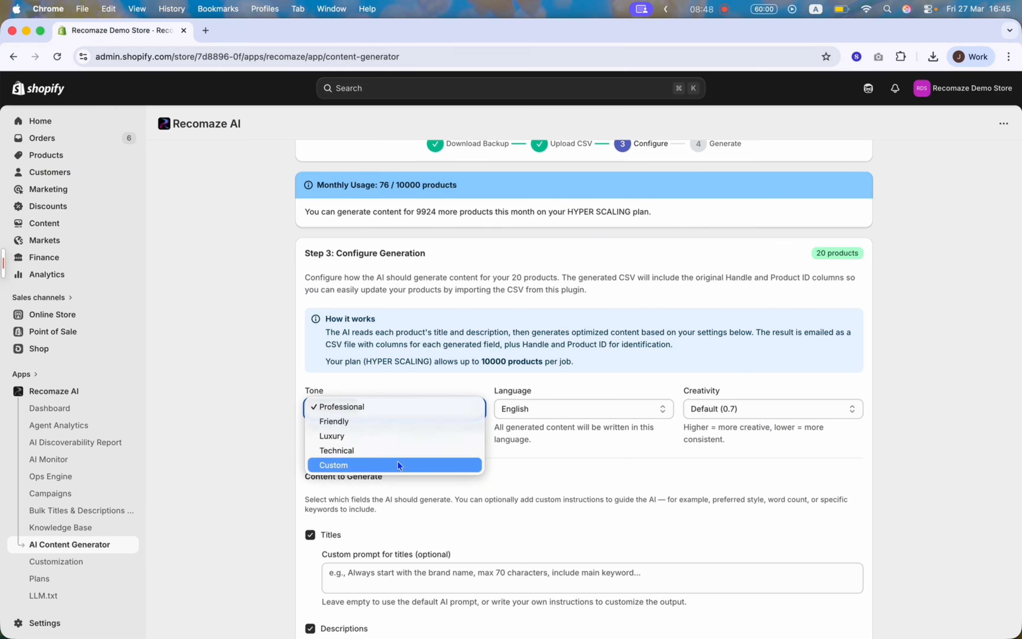
left_click(435, 410)
left_click(753, 408)
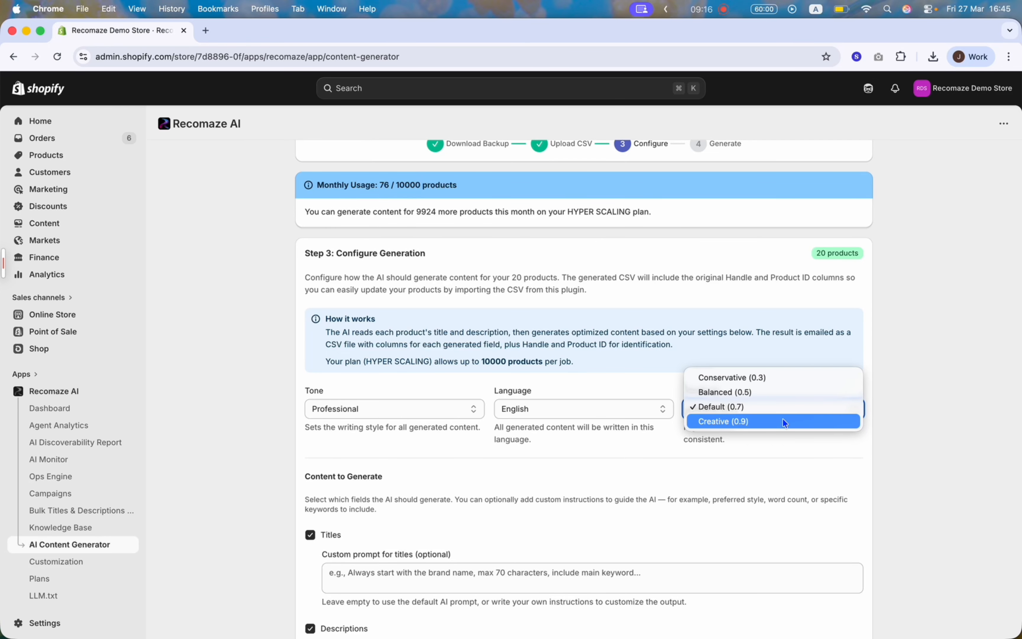
left_click(785, 436)
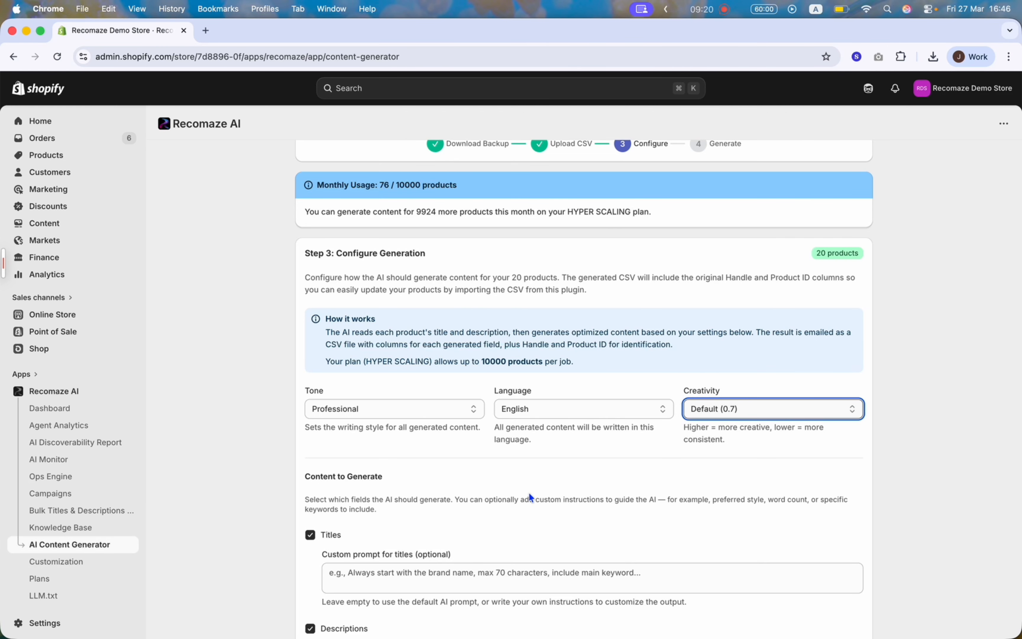
scroll(503, 473, "down", 3)
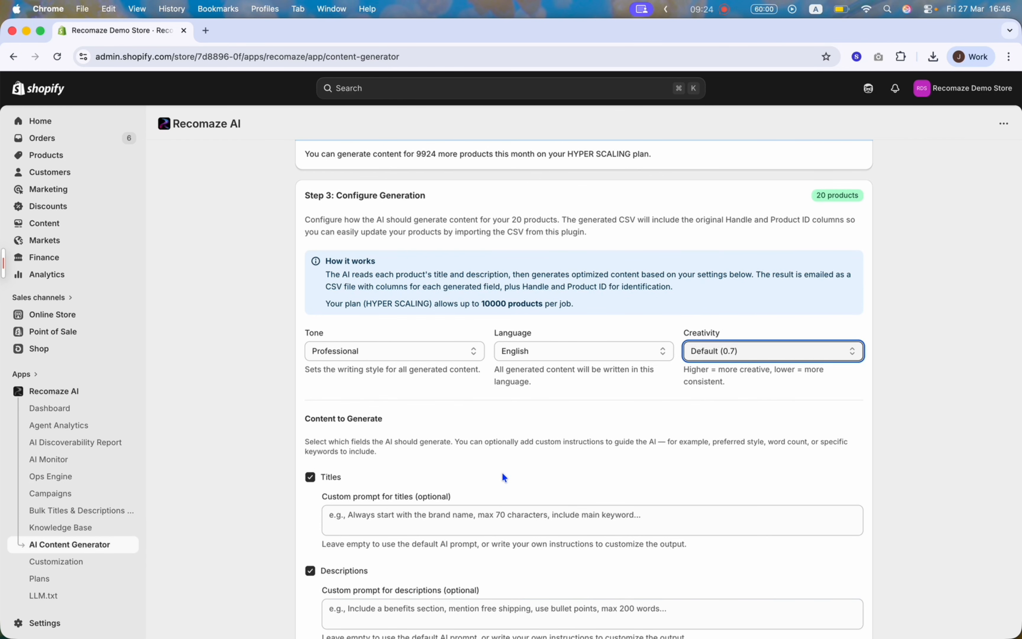
scroll(504, 477, "down", 15)
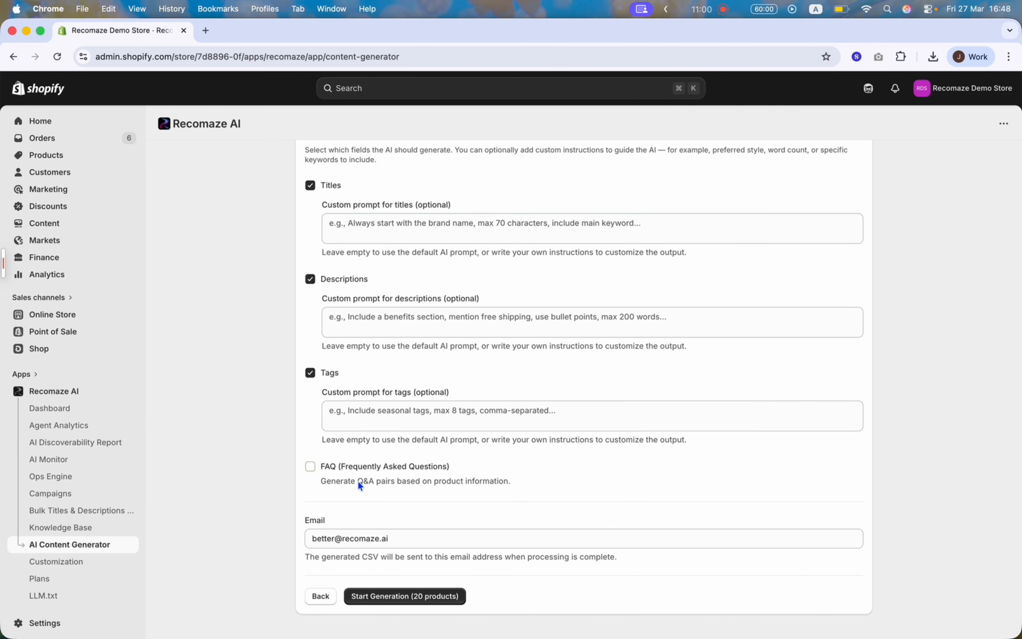
Try out the FAQ option and its placement setting, leaving FAQ generation switched off
left_click(310, 466)
scroll(333, 500, "down", 3)
left_click(337, 399)
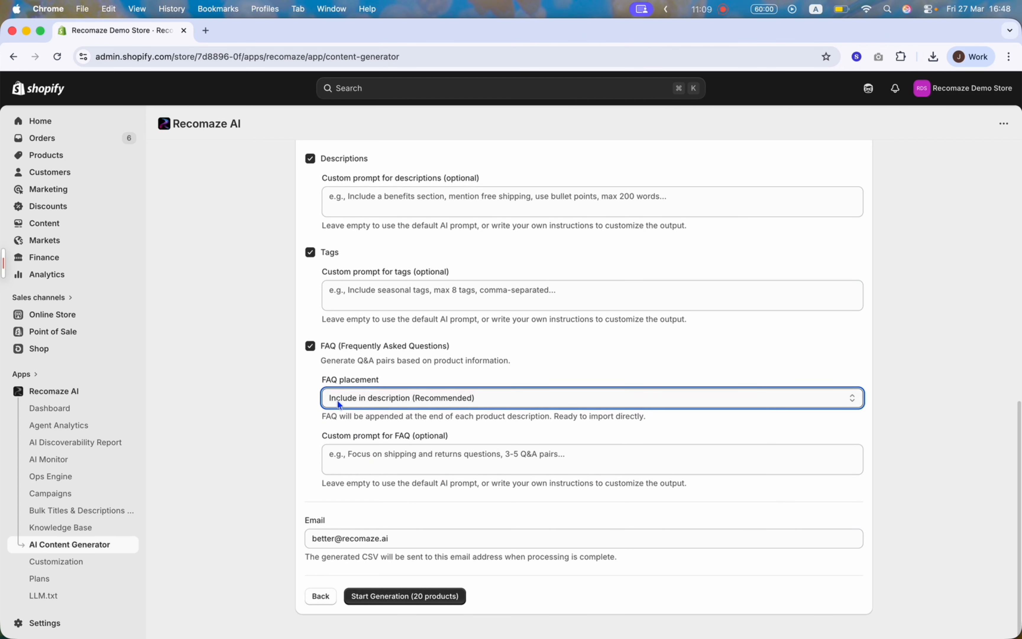
left_click(311, 346)
Start the content generation for the 20 uploaded TV products
left_click(370, 599)
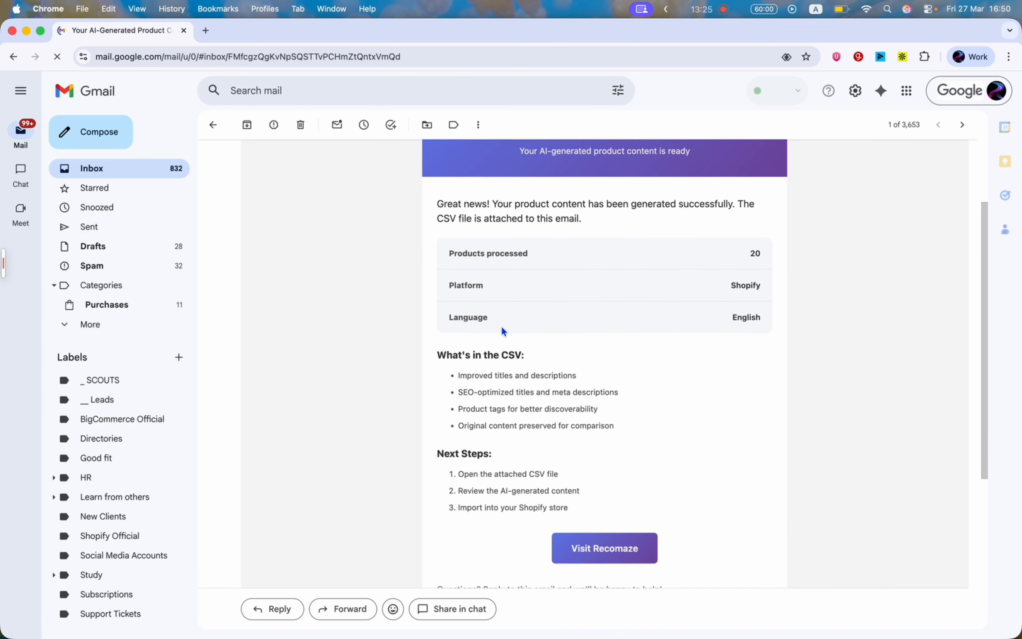
In Gmail, open the CSV attachment of the email announcing the generated content for 20 products
scroll(501, 331, "down", 6)
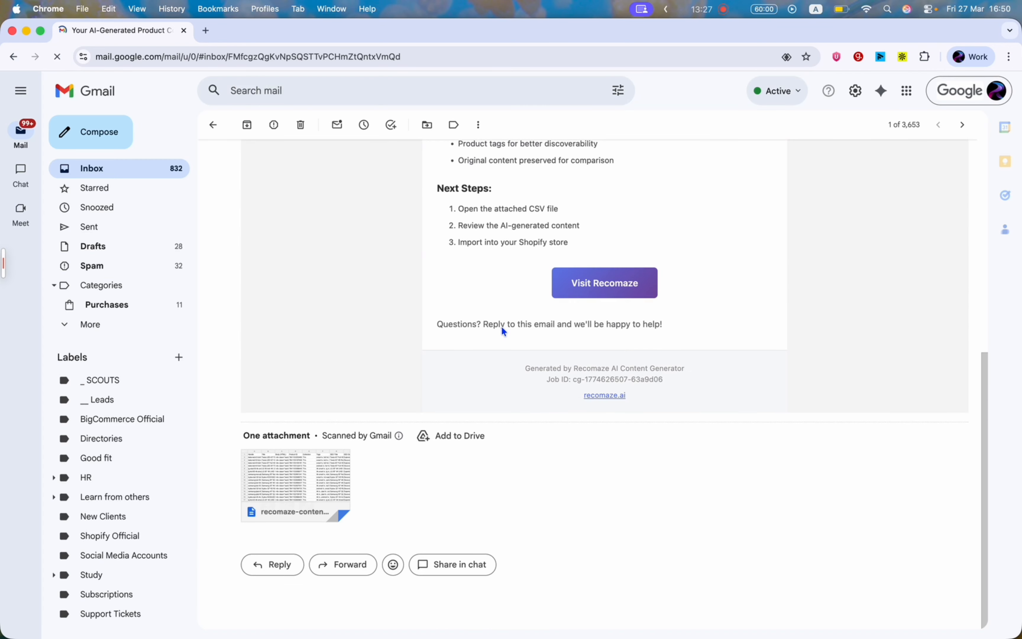
mouse_move(289, 481)
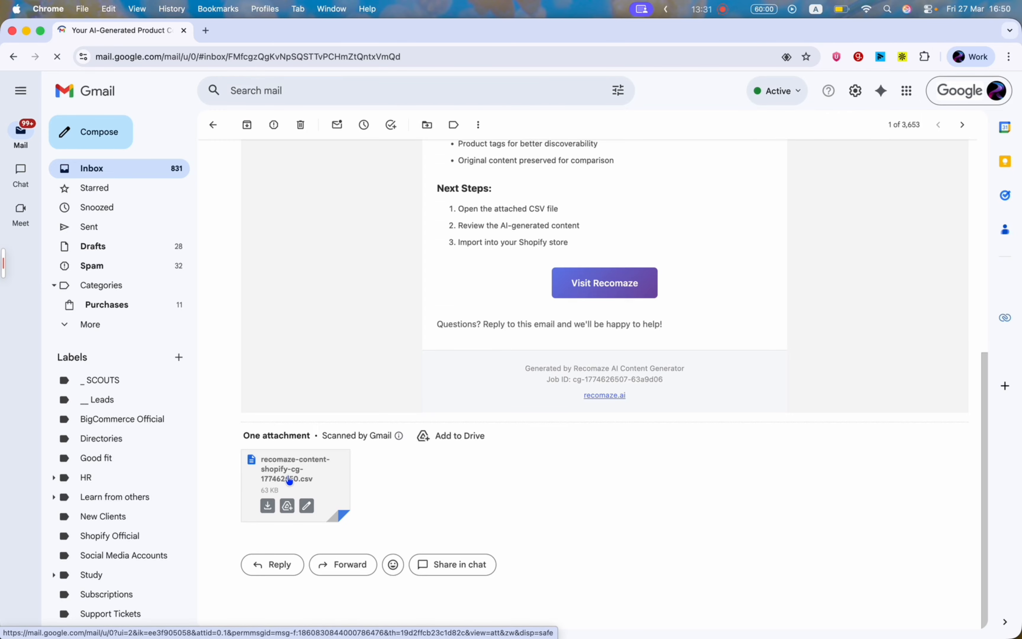
left_click(289, 480)
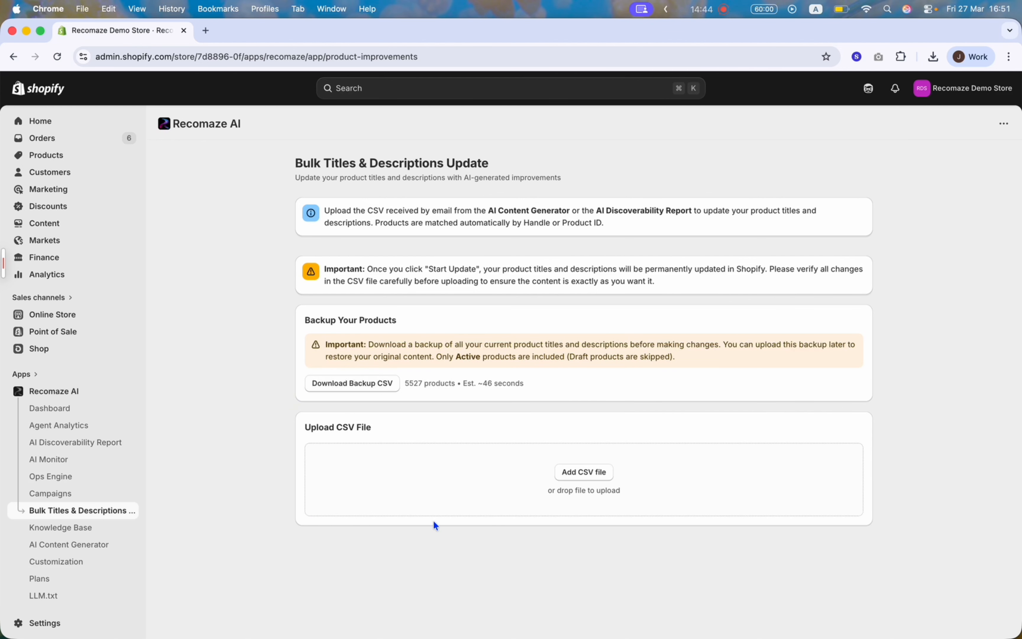
Choose the TVs product backup CSV from Downloads as the upload file for the Bulk Titles & Descriptions Update
left_click(559, 471)
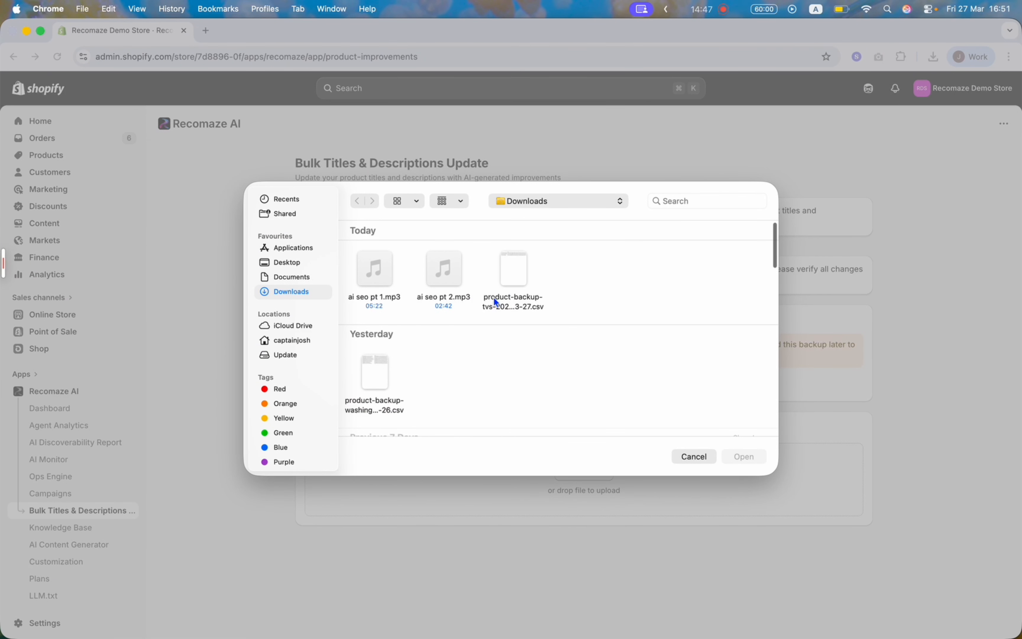
left_click(514, 296)
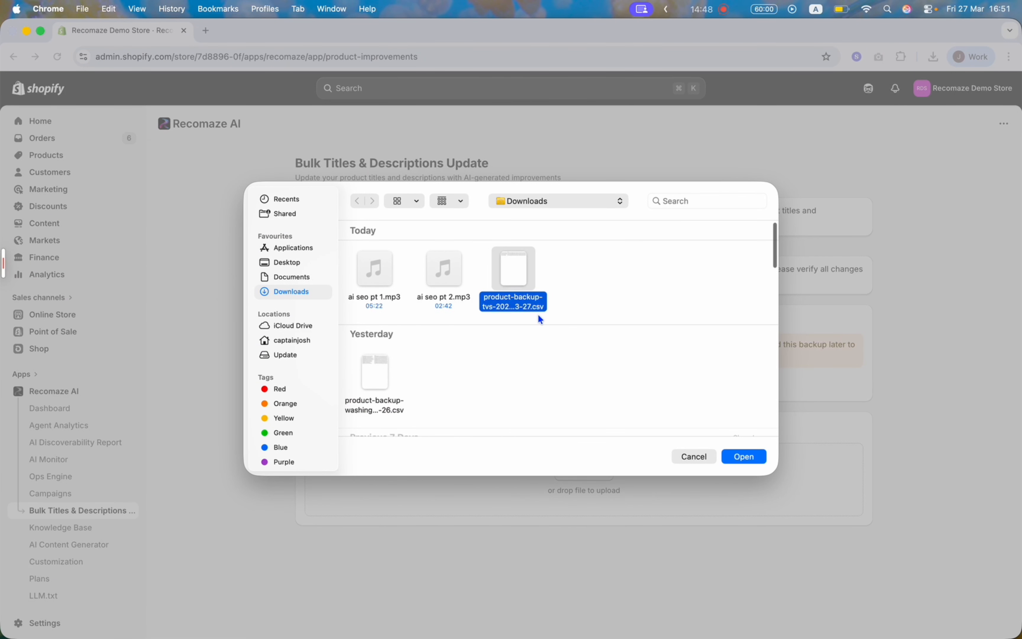